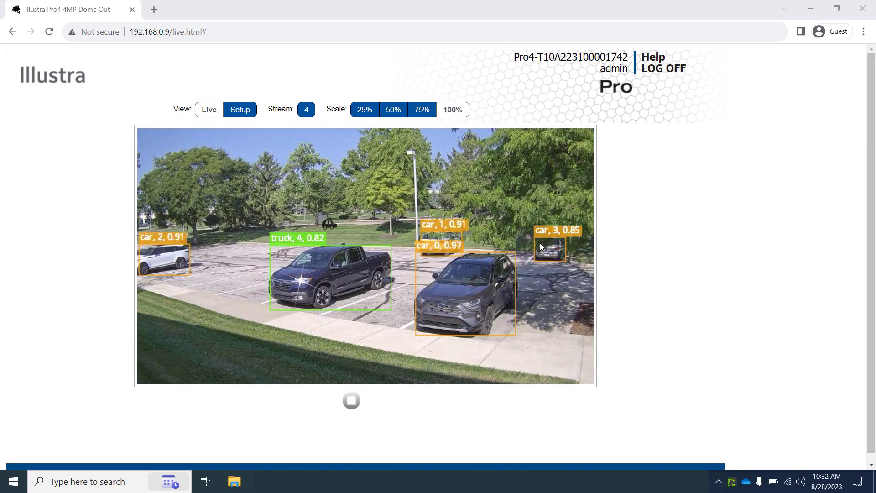
- Open the AI Object Classification analytics settings in the camera's setup
click(252, 111)
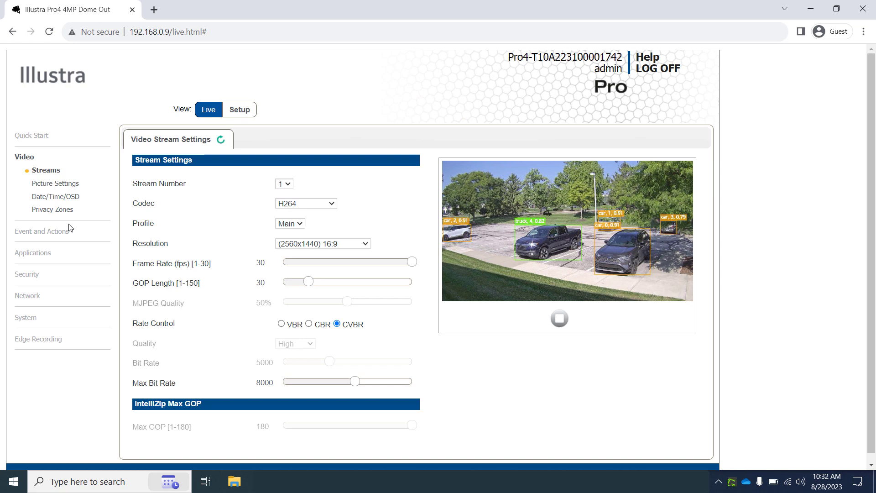
click(57, 232)
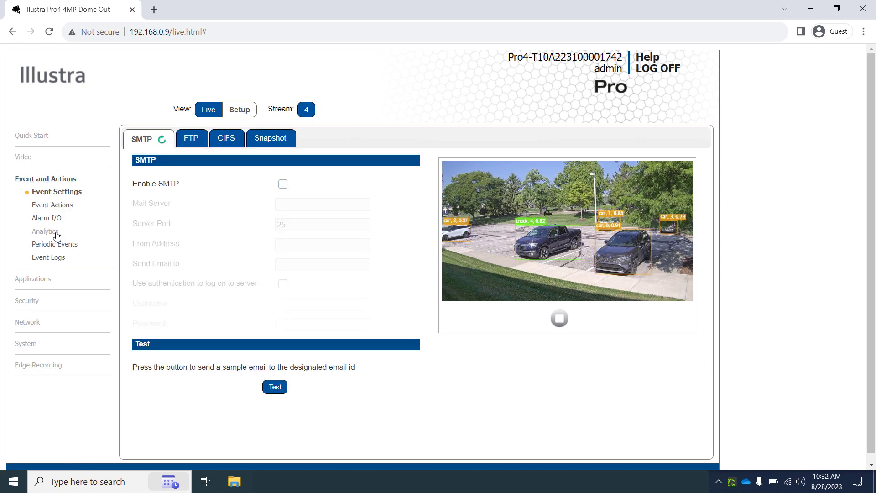
click(57, 234)
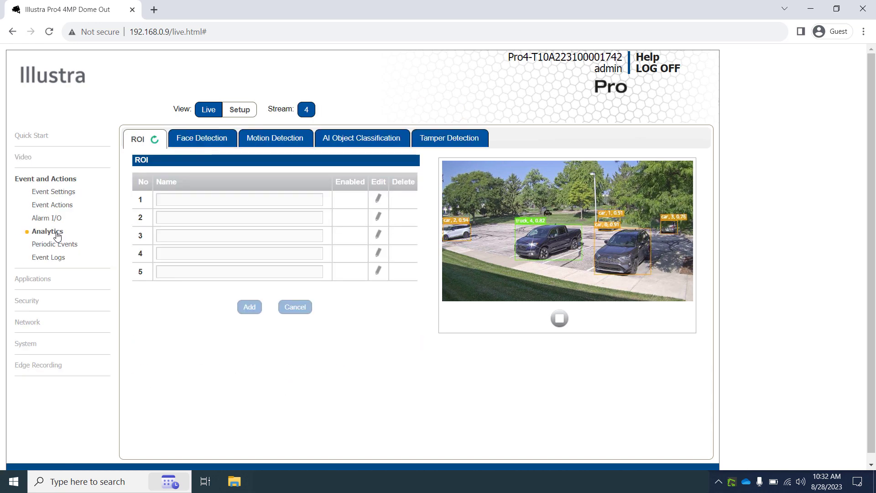
click(371, 142)
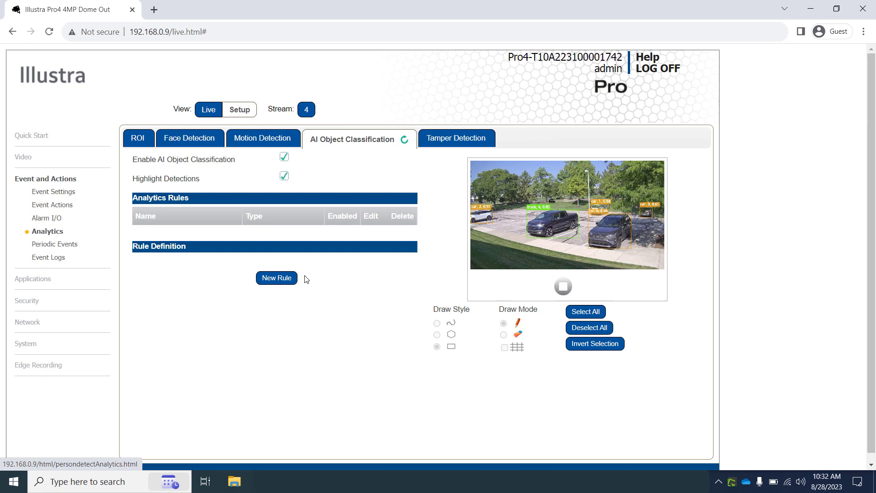
- Create a new analytics rule named Parking1 with the rule type Dwell
click(285, 279)
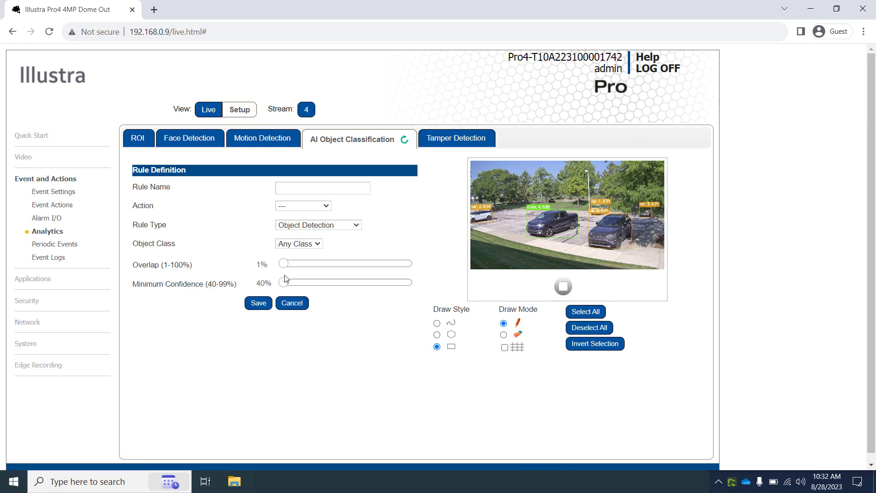
click(339, 190)
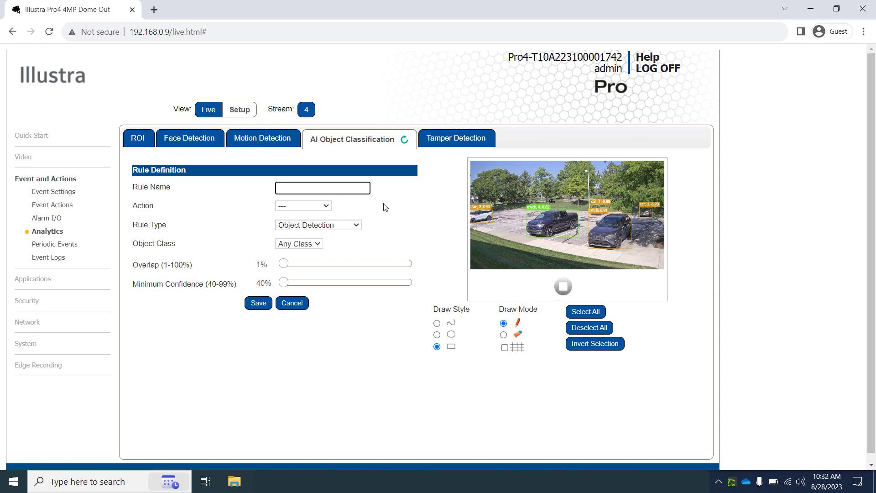
text(Parking1)
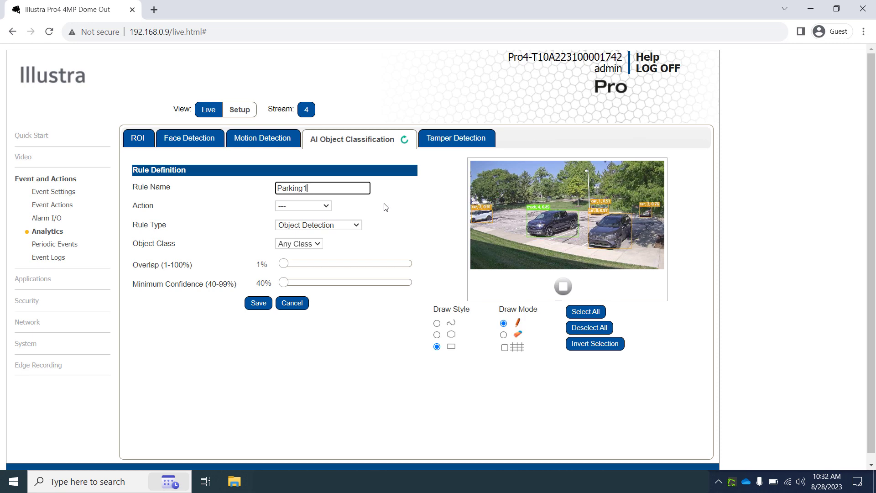
click(358, 226)
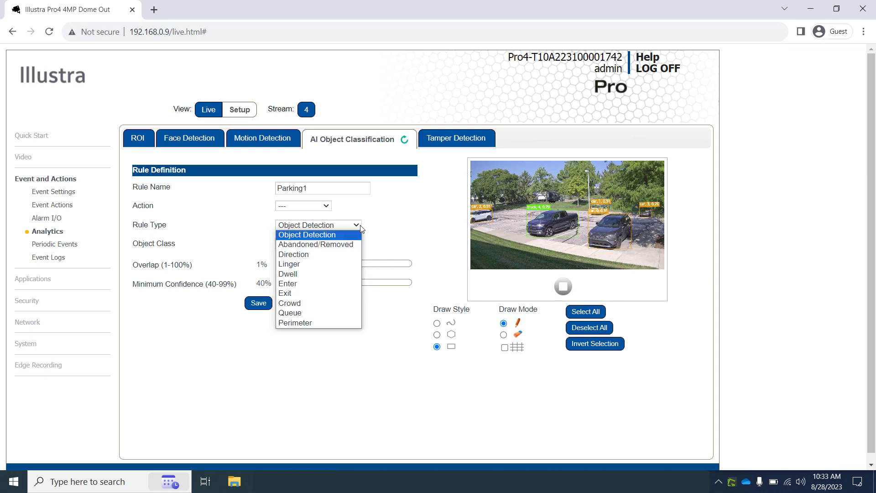
click(324, 273)
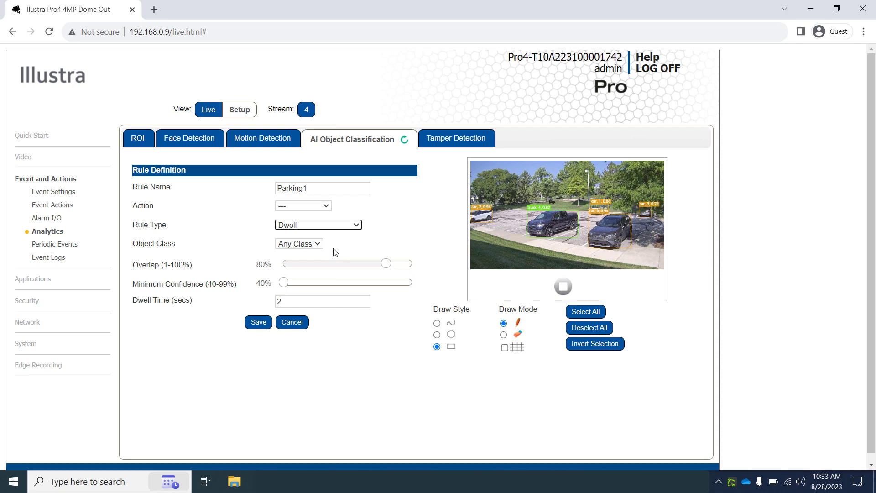
- Set the Parking1 rule to Any Class with a 120-second dwell time, choose the polygon draw style, and save it
click(320, 245)
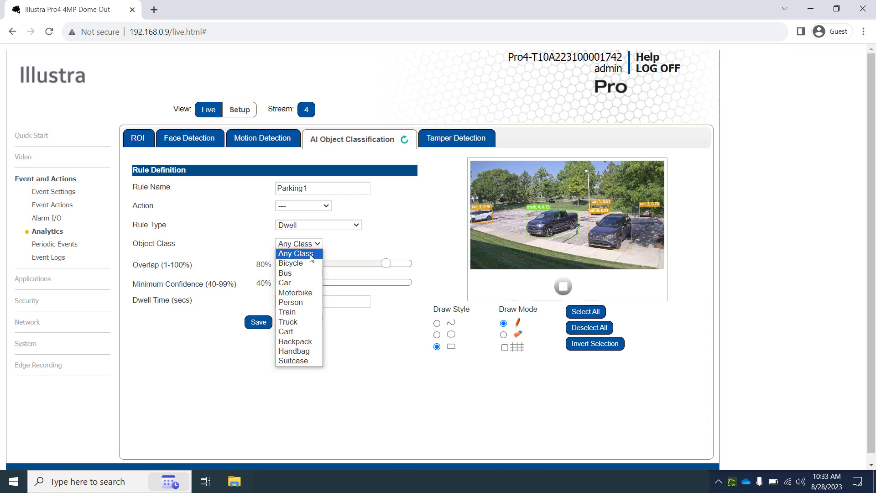
click(313, 255)
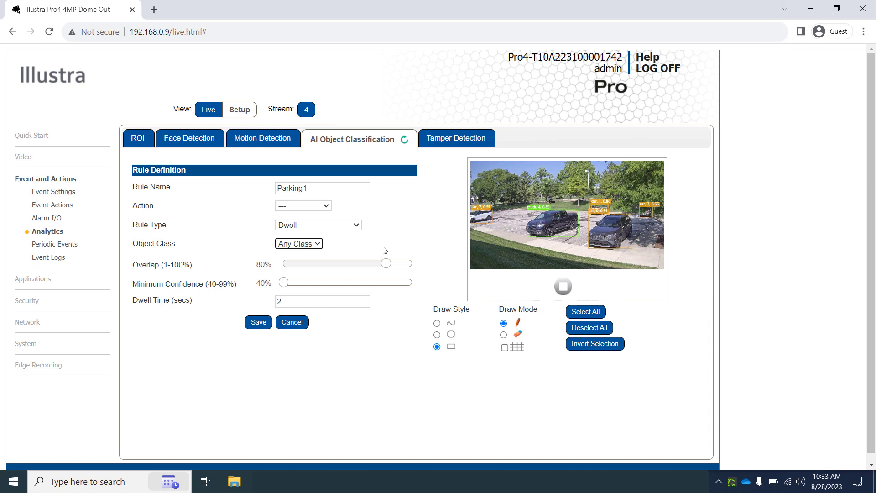
click(384, 250)
drag(283, 301, 271, 302)
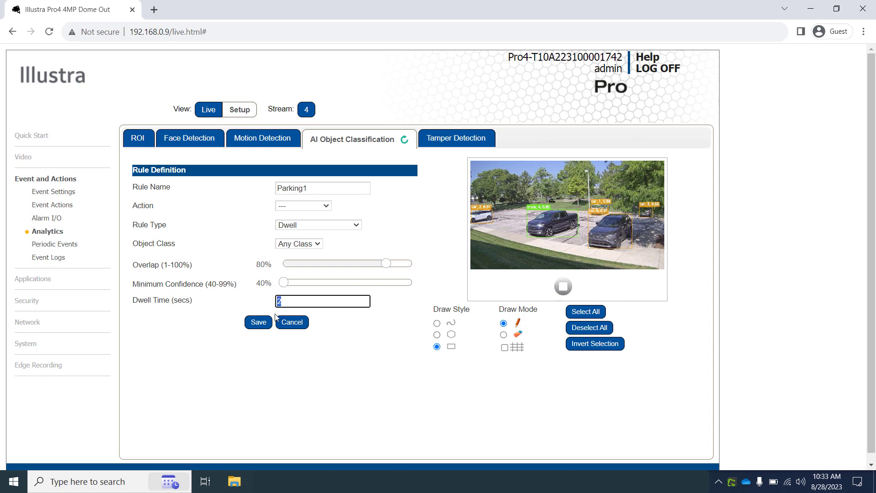
text(120)
click(437, 335)
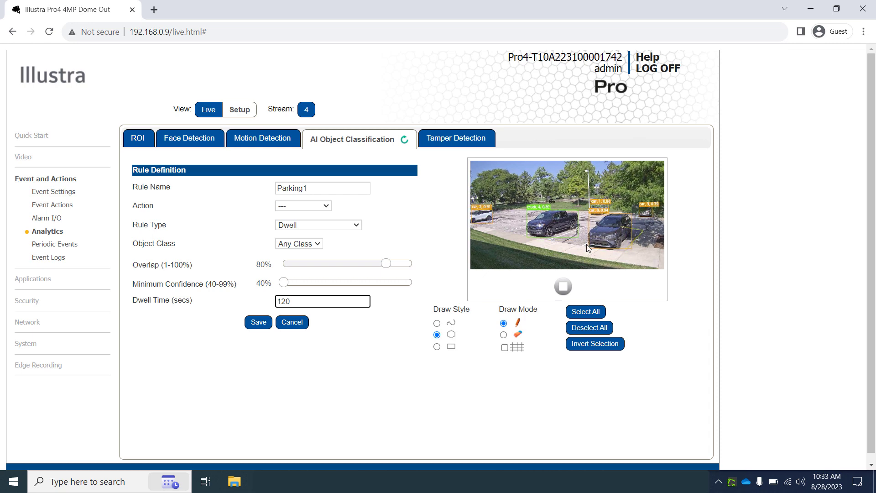
click(260, 325)
- Create a second rule named Parking2 with the rule type Dwell and a dwell time of 120 seconds
click(277, 296)
text(Parking2)
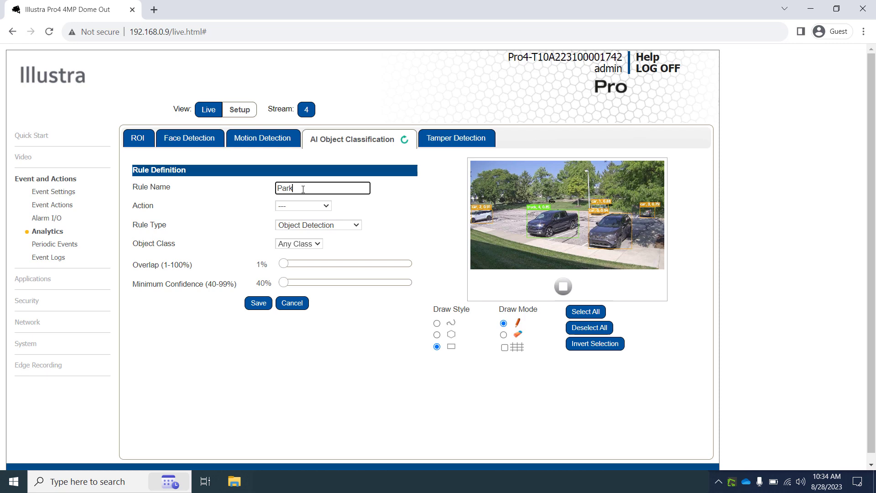
click(356, 225)
click(315, 242)
click(291, 302)
- Outline the empty parking space between the truck and the front SUV with a four-point polygon and save the Parking2 rule
click(437, 335)
click(583, 245)
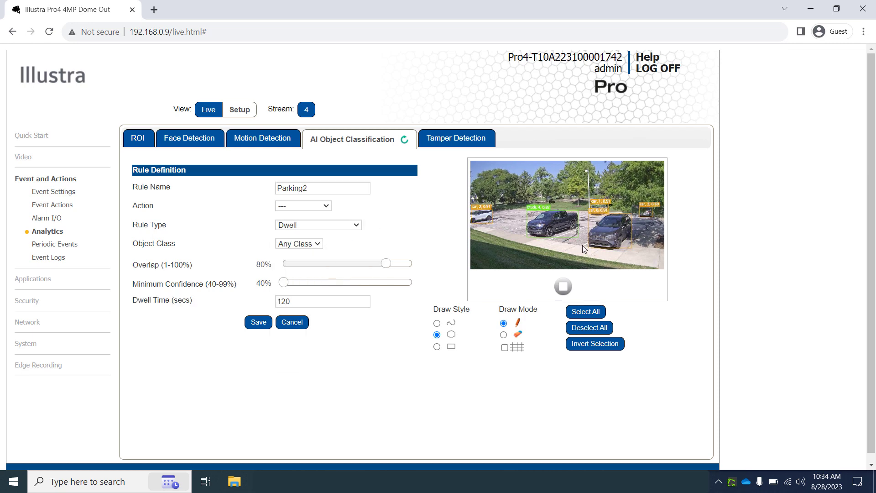
click(610, 229)
click(573, 226)
double_click(552, 239)
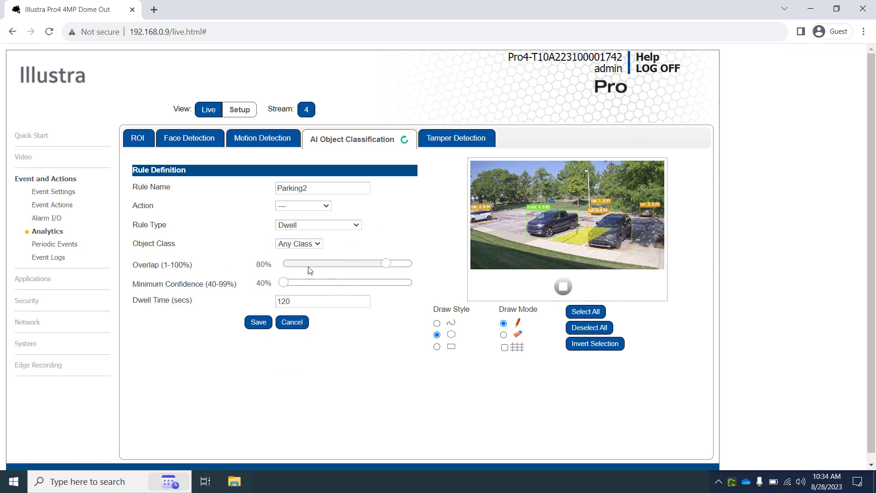
click(258, 322)
- Create a third rule named Parking3 with the rule type Dwell
click(276, 316)
text(Parking3)
click(320, 225)
click(315, 241)
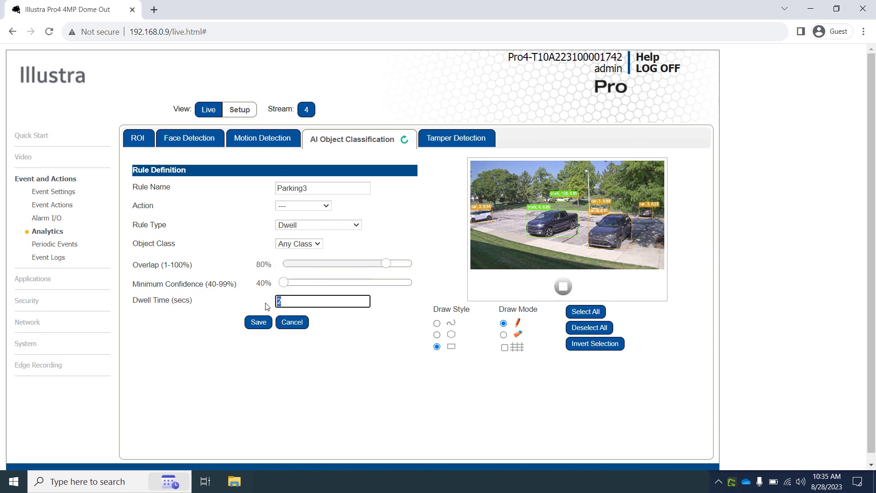
- Set the Parking3 dwell time to 120 seconds and start outlining the parked truck's space with a polygon
click(436, 334)
click(549, 238)
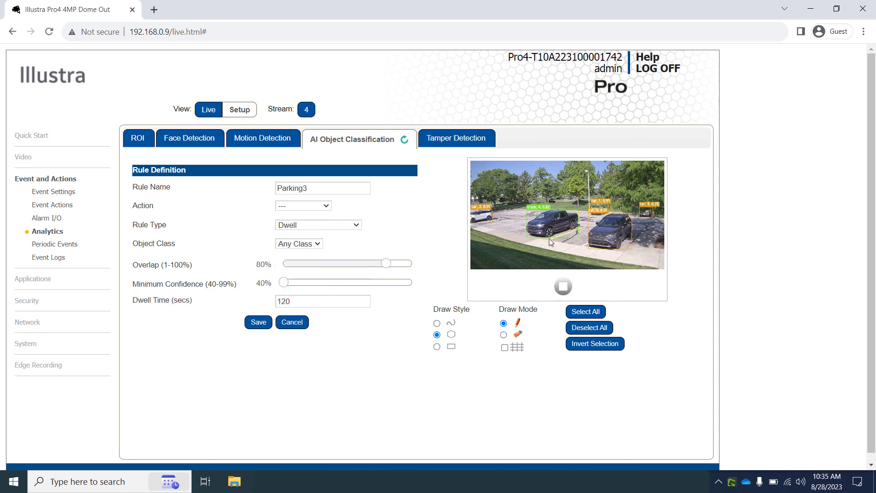
click(577, 229)
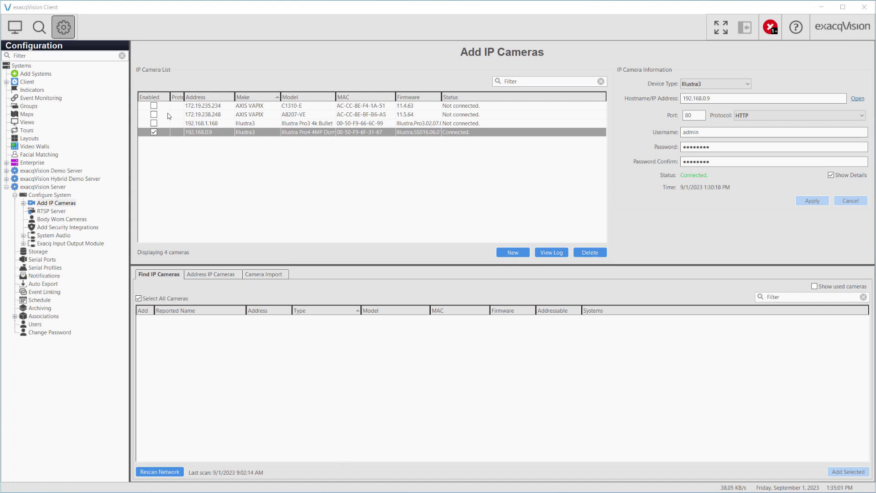
- In exacqVision Client, disable the Illustra Pro4 camera at 192.168.0.9 despite its event link, and enable it again
click(154, 133)
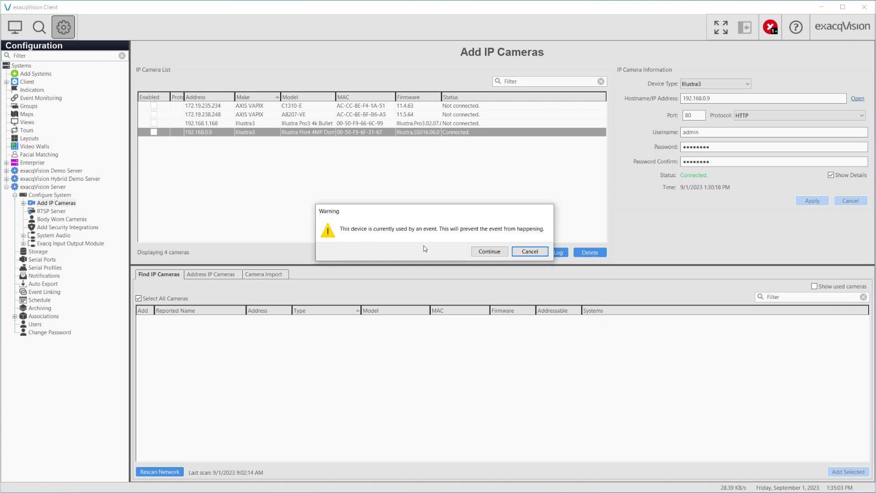
click(490, 251)
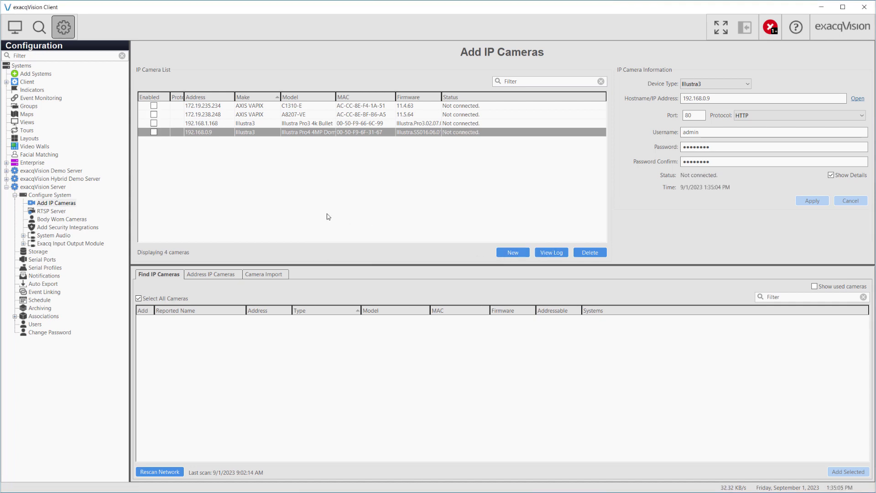
click(154, 132)
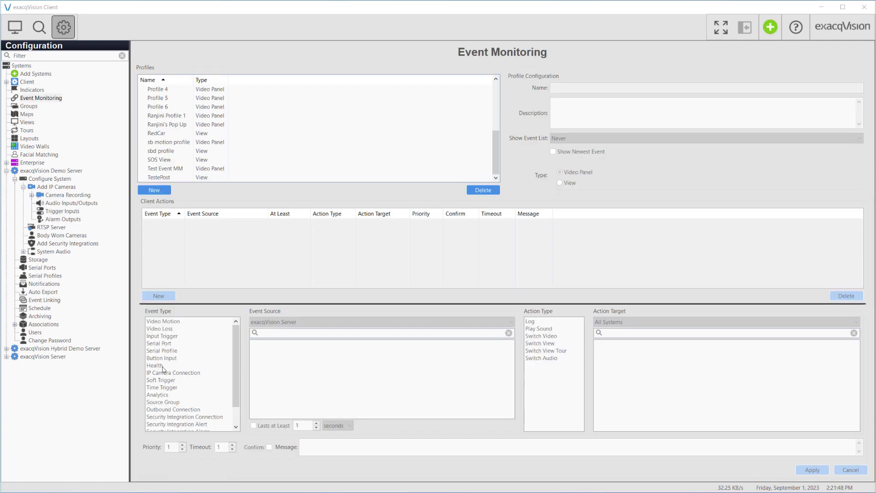
- Create an event monitoring profile named Front Entry that shows the event list On Event and shows the newest event
click(154, 190)
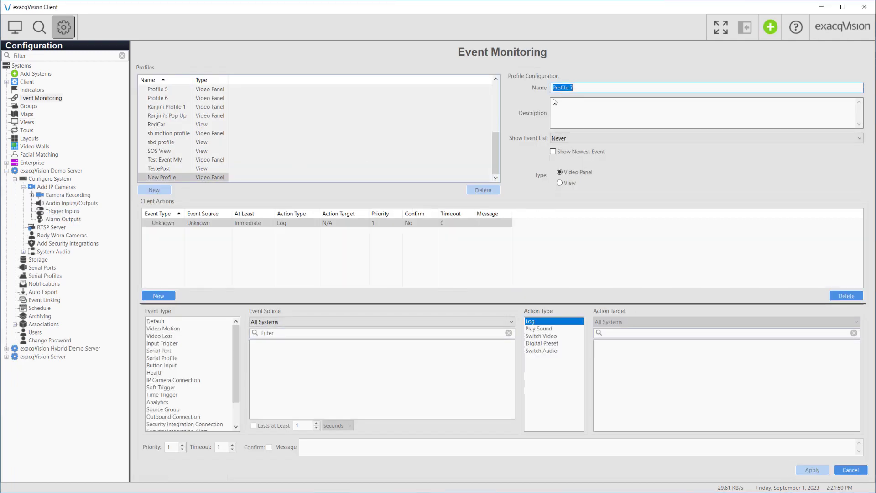
text(Front Entry)
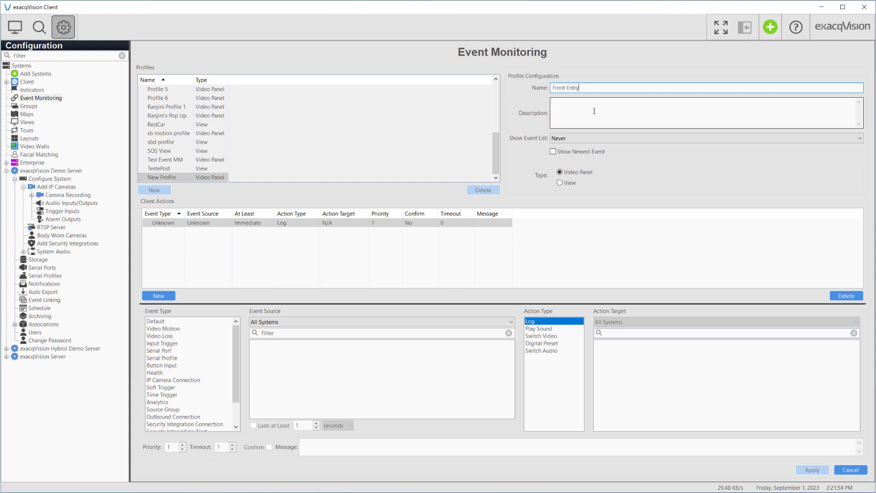
click(584, 138)
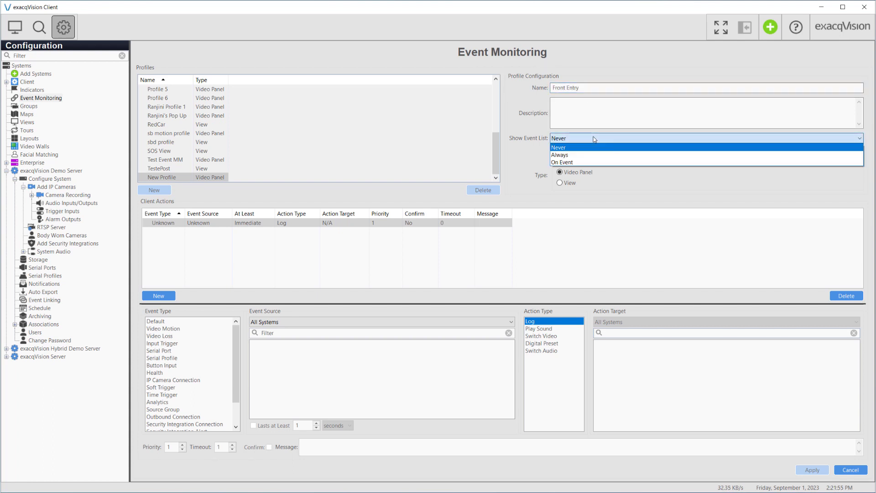
click(582, 162)
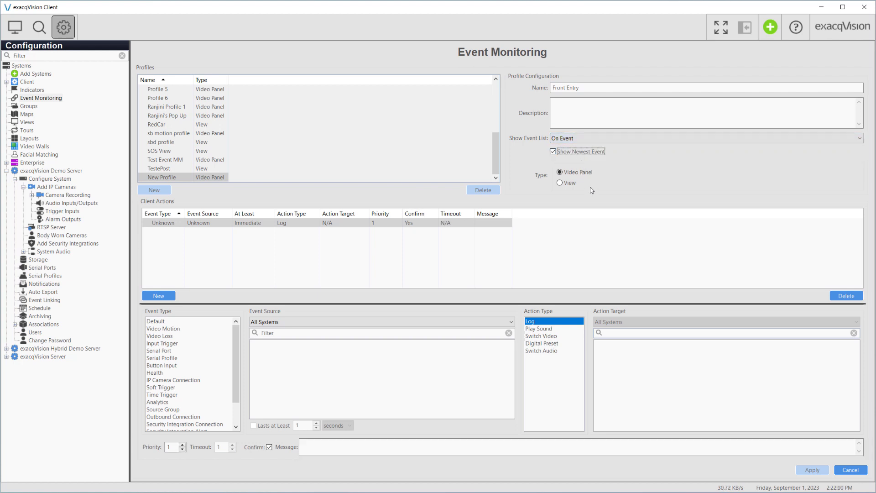
- Set the profile type to View and make the Default event switch to the 4 camera demo view
click(576, 187)
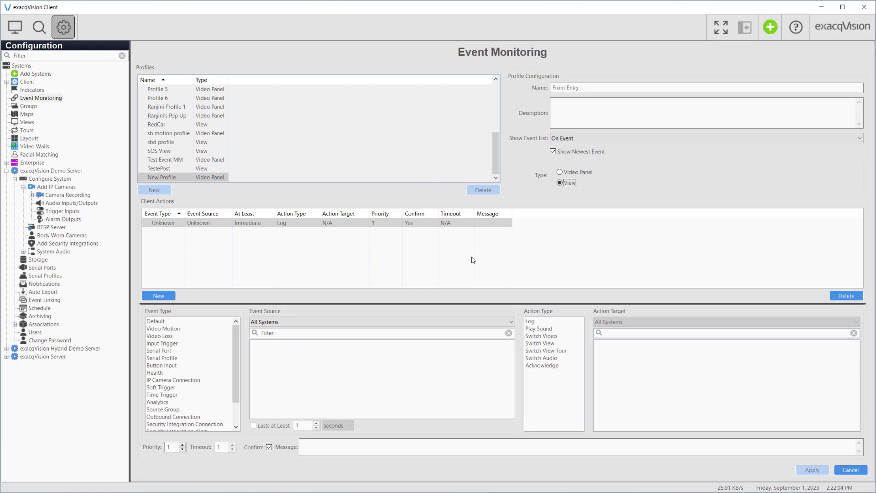
click(190, 322)
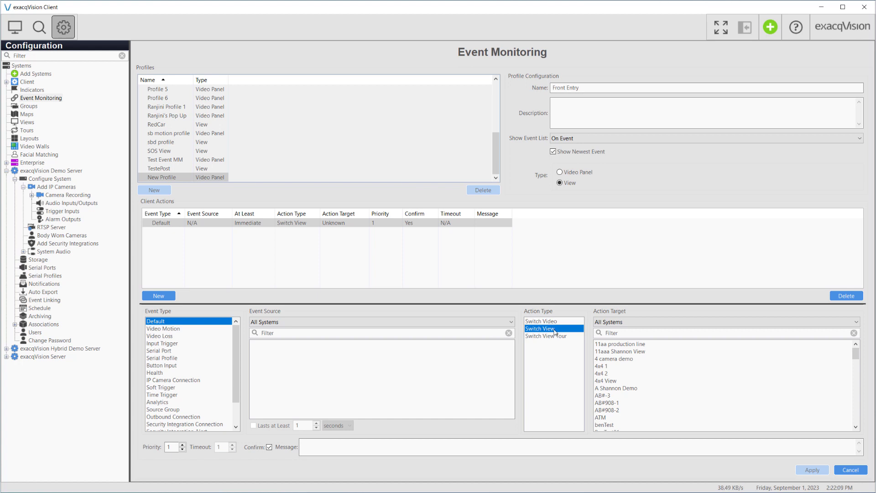
click(613, 362)
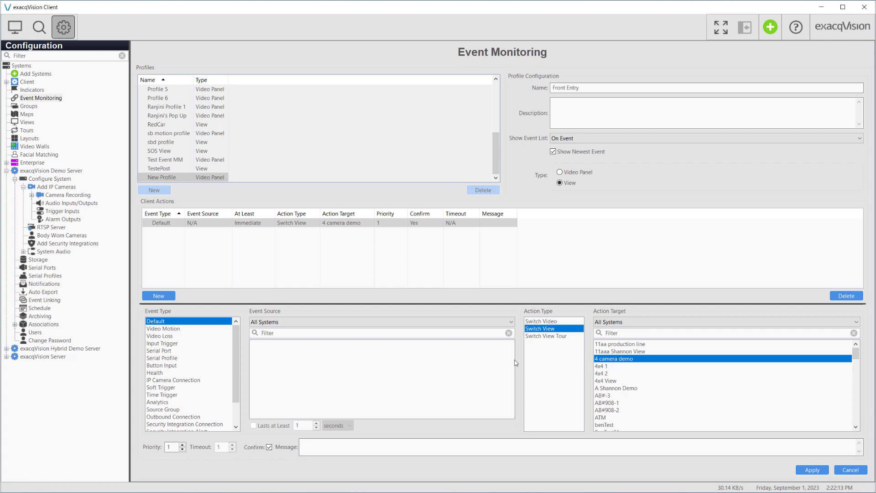
- Add a client action for the Analytics event from exacqVision Server with Front Parking - Parking3 - Dwell as its source
click(159, 296)
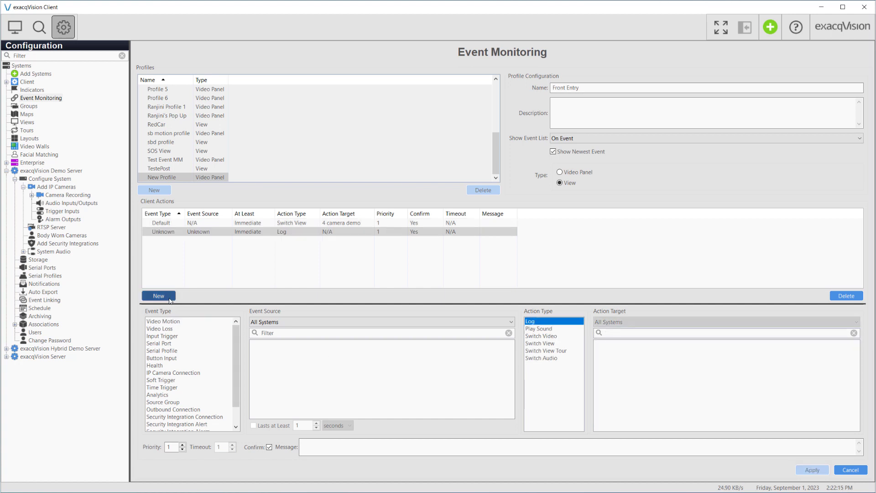
click(169, 395)
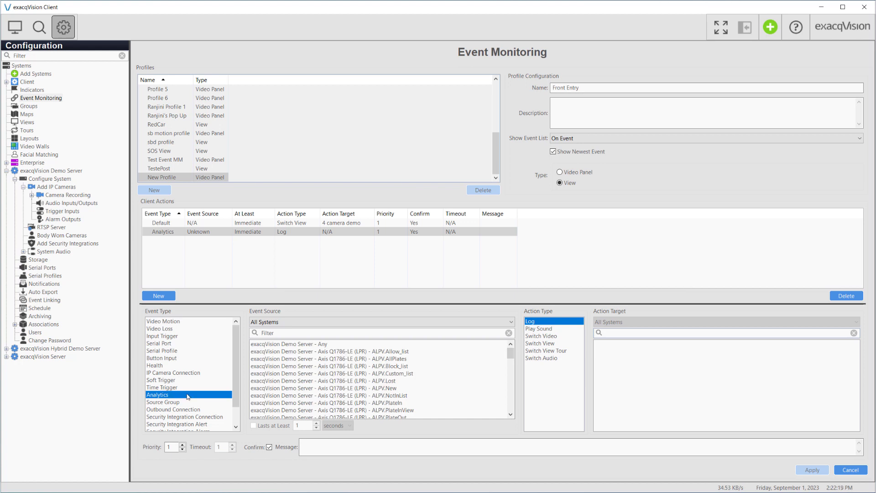
click(383, 323)
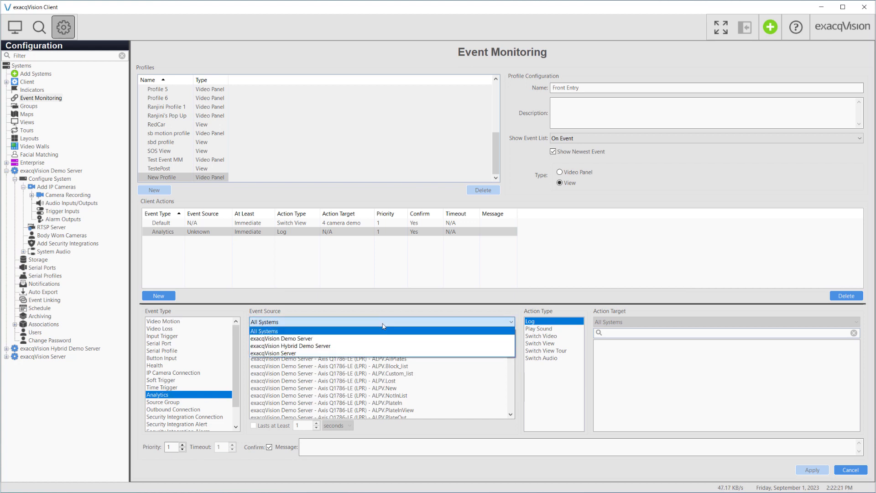
click(372, 353)
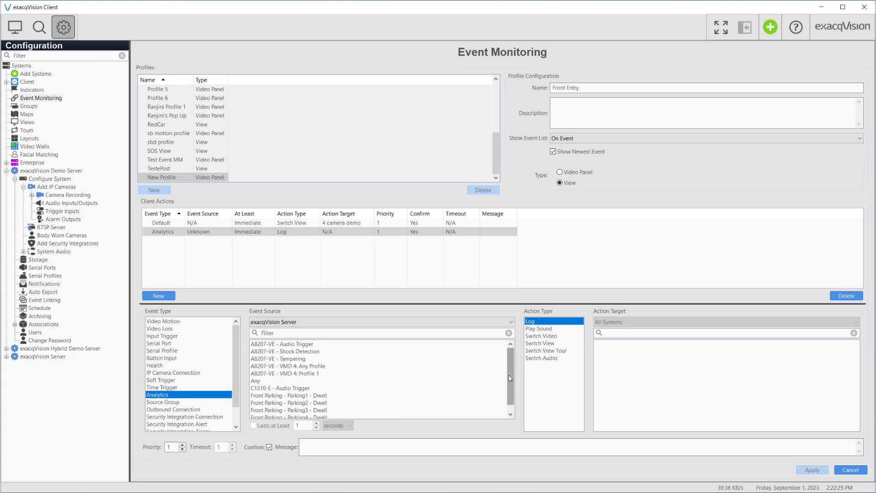
drag(511, 374, 510, 379)
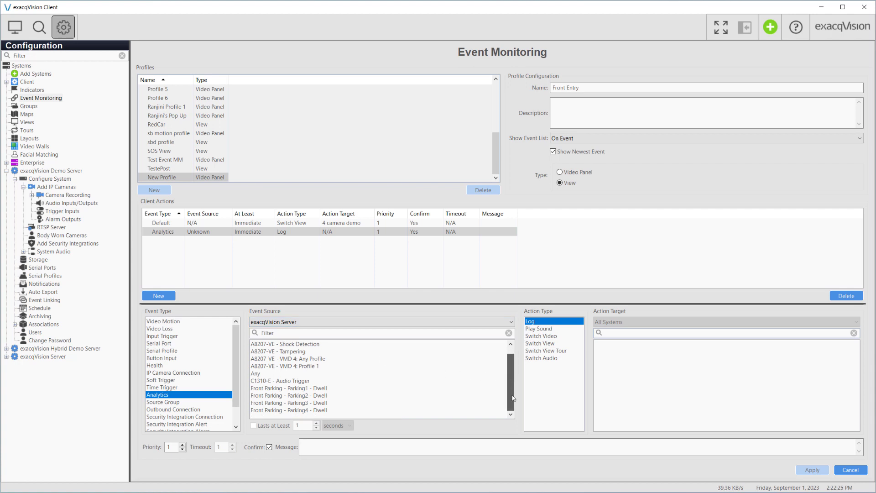
click(333, 403)
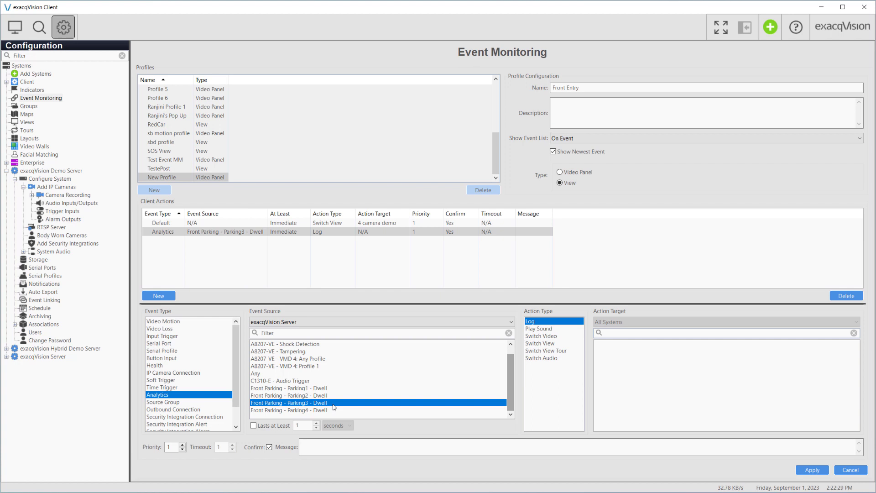
- Make the Parking3 analytics action use Switch View with the Front Parking view as its target
click(539, 347)
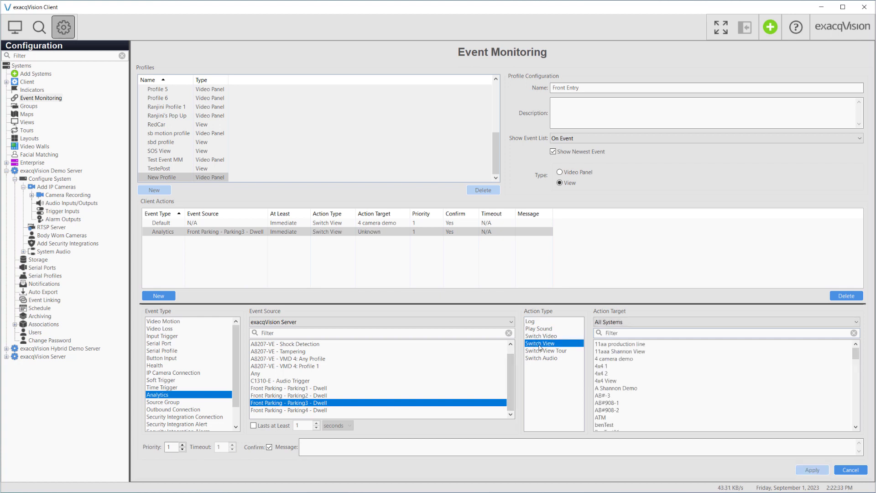
drag(856, 354, 856, 385)
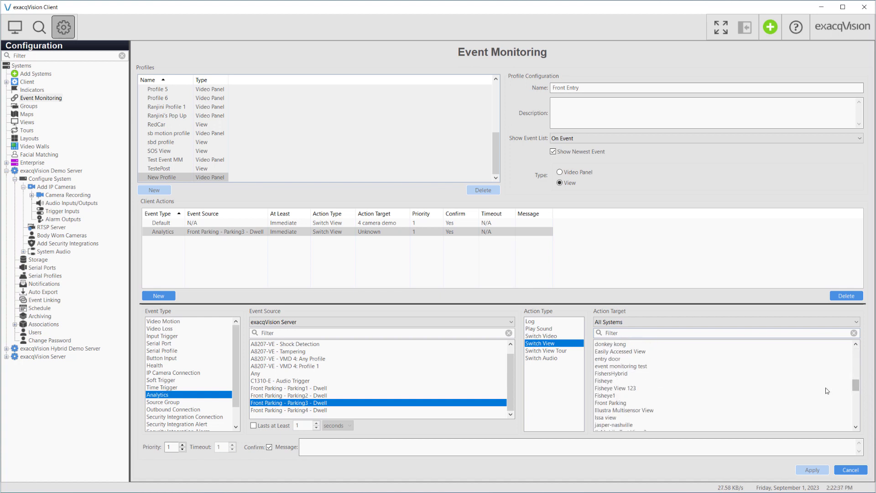
click(617, 403)
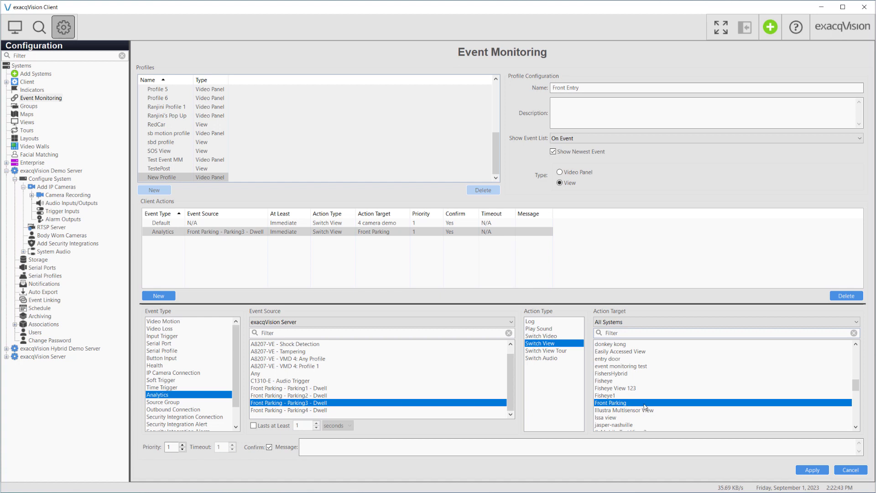
- Turn off confirmation for the analytics action, set its timeout to 20, and apply the Front Entry profile
click(269, 447)
double_click(219, 447)
text(20)
click(810, 470)
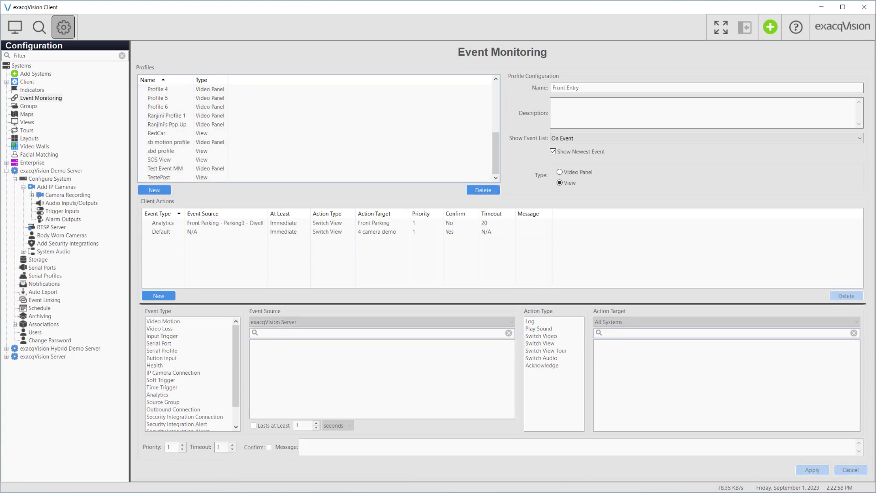